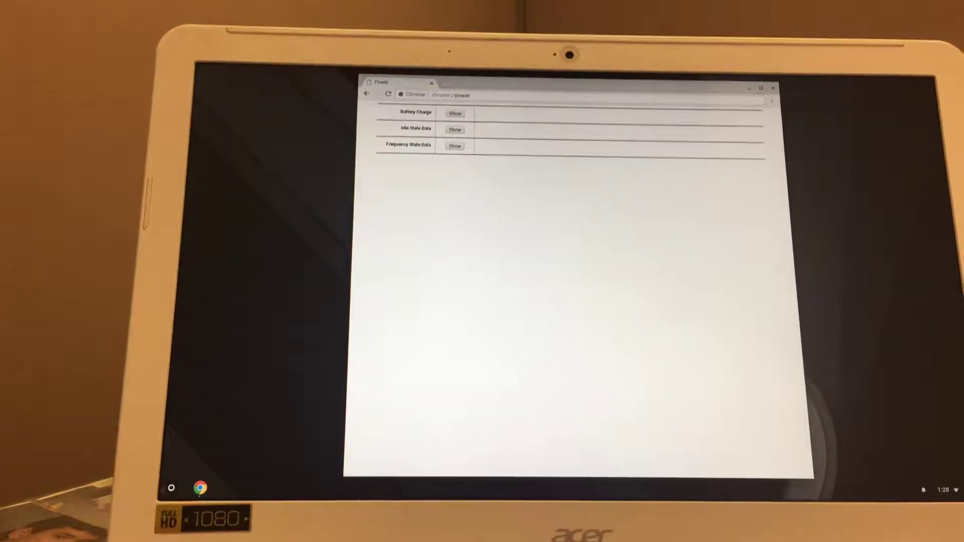
Show the Battery Charge graphs on chrome://power, then close the Chrome window.
{"action": "left_click", "coordinate": [455, 113]}
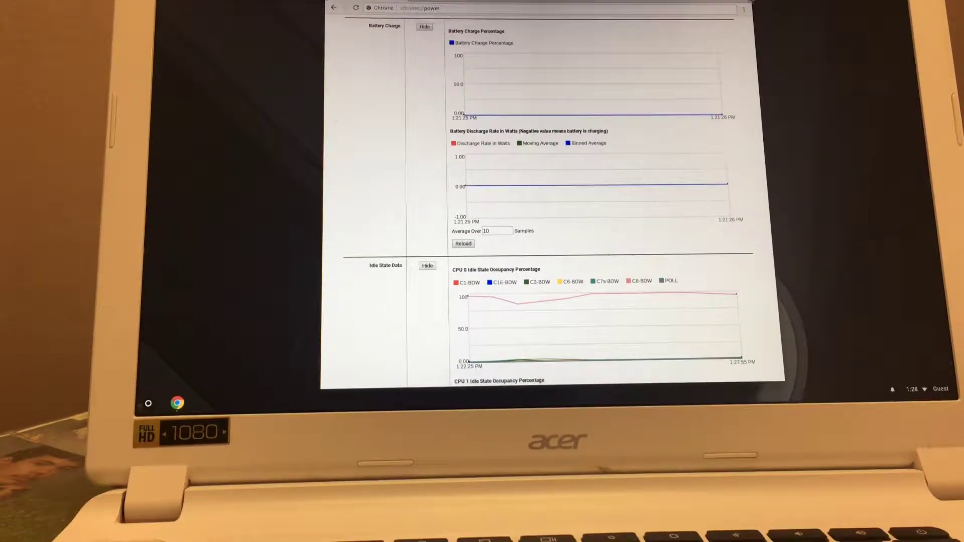
{"action": "left_click", "coordinate": [754, 6]}
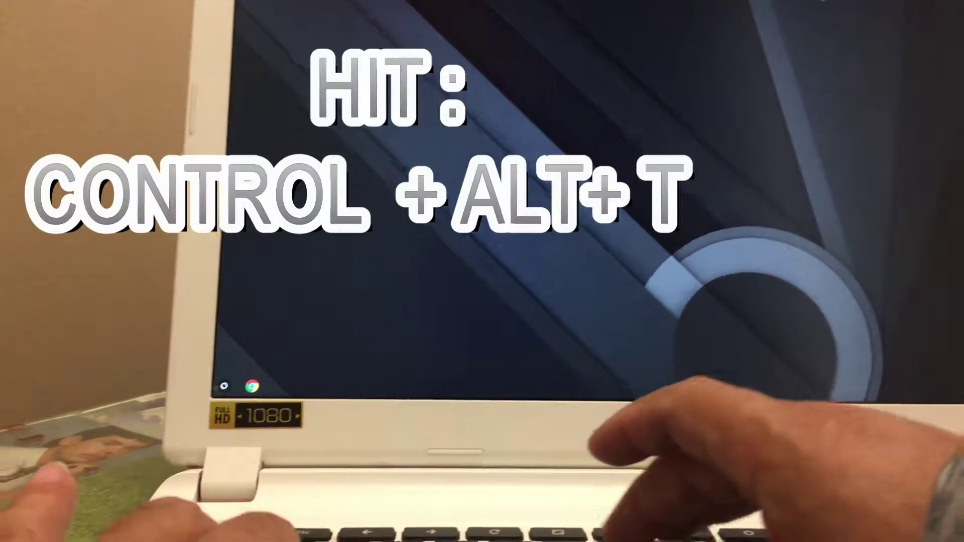
Open a crosh terminal with Ctrl+Alt+T.
{"action": "key", "text": "ctrl+alt+t"}
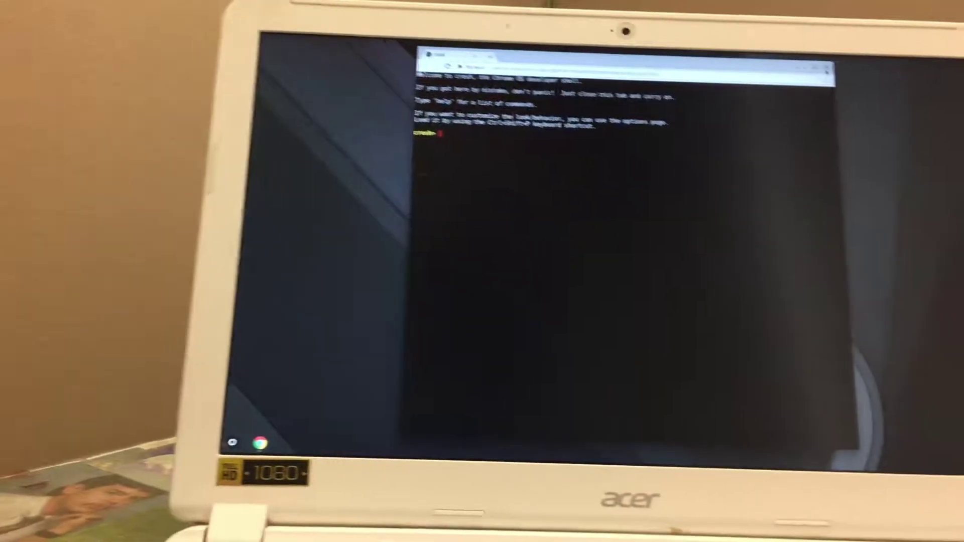
{"action": "type", "text": "battery"}
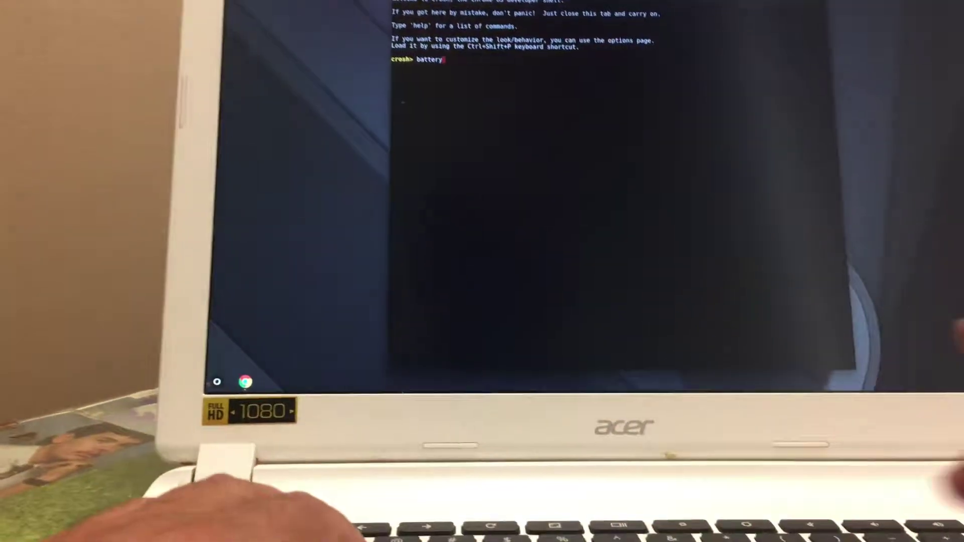
{"action": "type", "text": "_"}
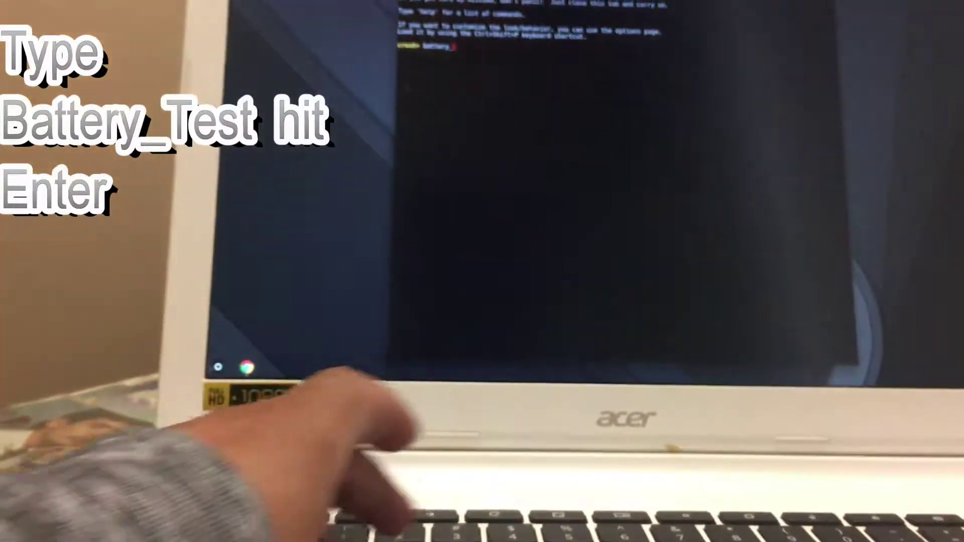
{"action": "type", "text": "test"}
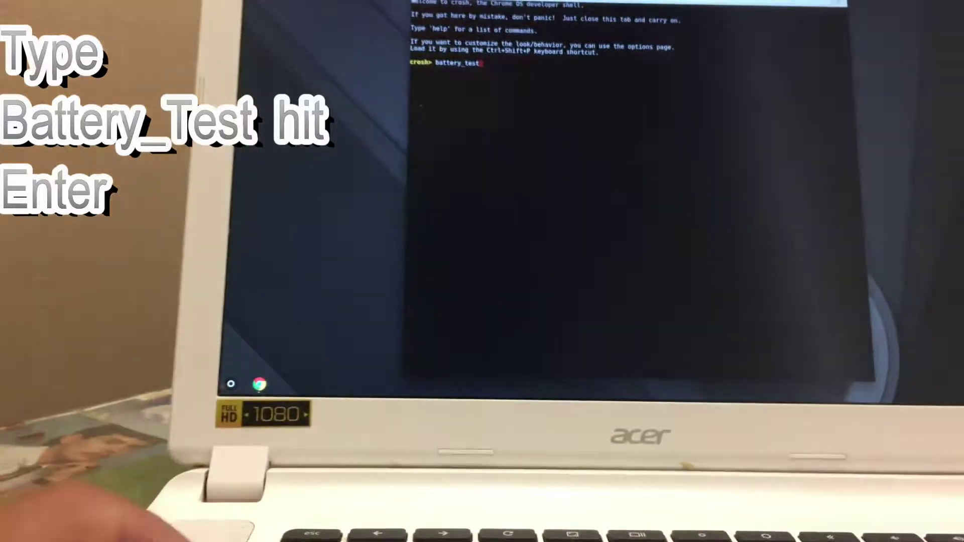
Run battery_test in crosh, which reports a 300-second length and 'No battery found'.
{"action": "key", "text": "Return"}
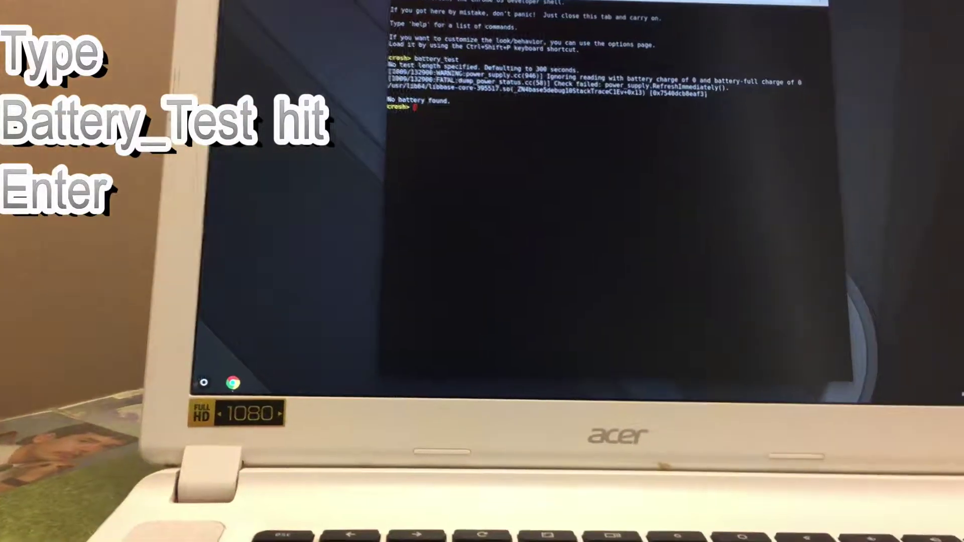
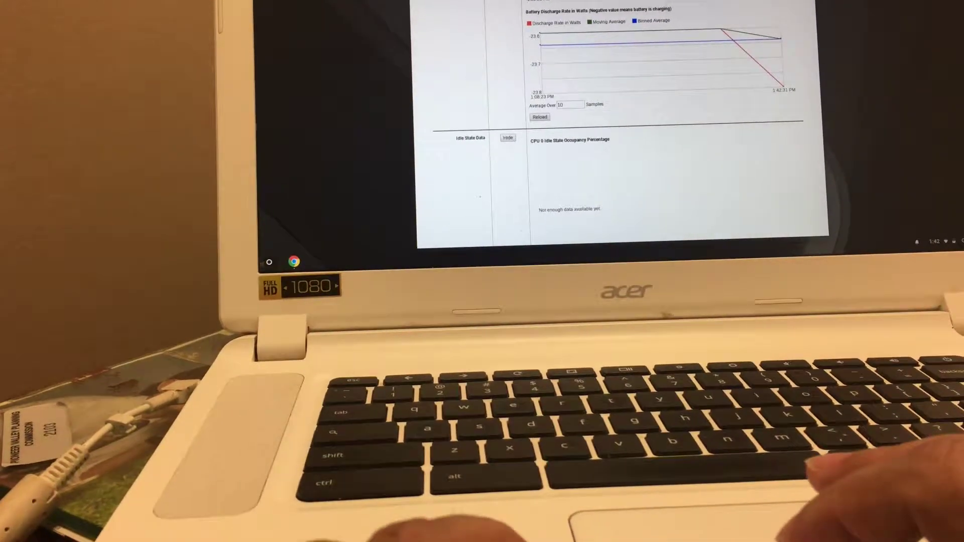
Close the Chrome Guest window showing the battery discharge and idle-state charts.
{"action": "key", "text": "ctrl+w"}
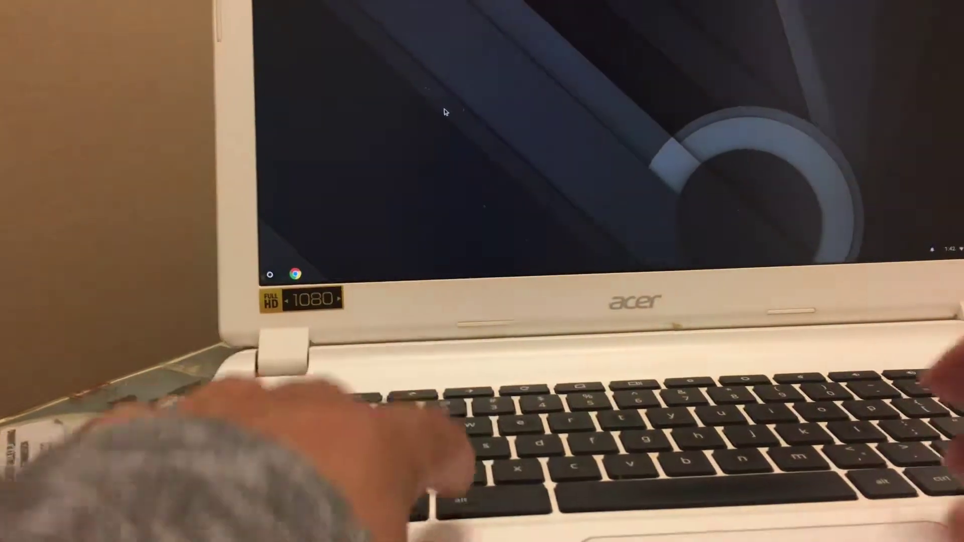